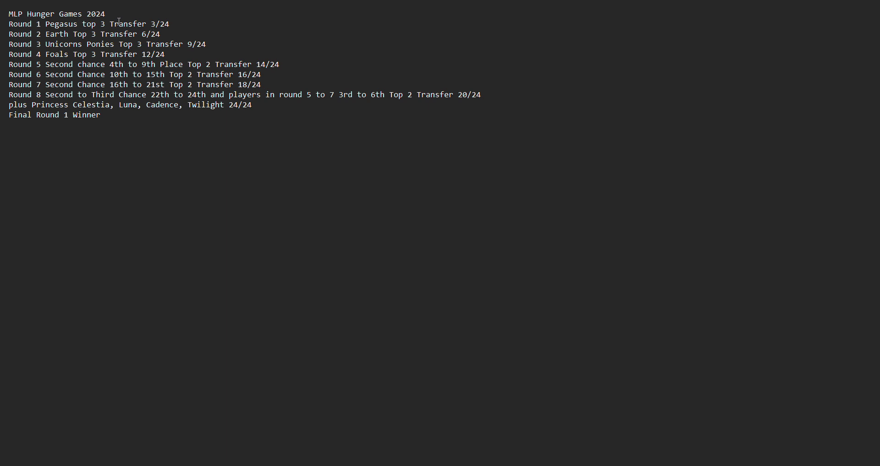
Move ' Ponies' from the Round 3 Unicorns line to follow 'Earth' on Round 2.
click(114, 44)
drag(71, 37, 72, 36)
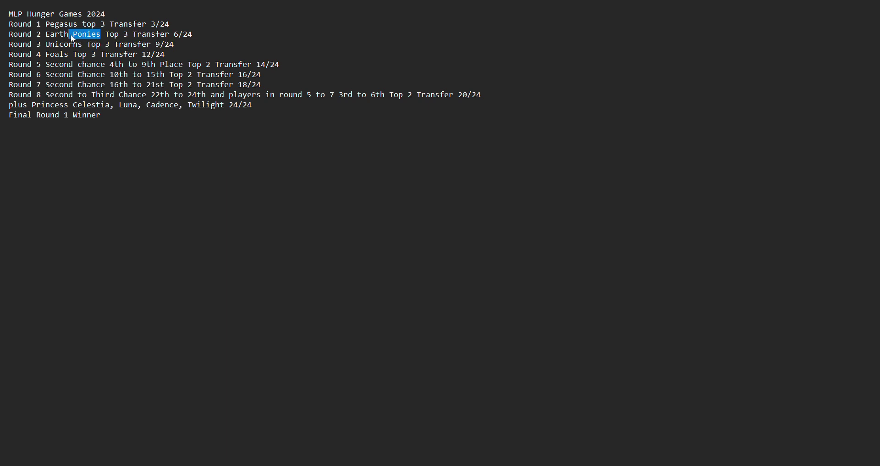
click(106, 44)
Highlight the Princess Celestia 24/24 line, then the Final Round 1 Winner line, for review.
mouse_move(9, 106)
mouse_down()
mouse_move(206, 114)
mouse_move(257, 105)
mouse_up()
click(257, 106)
drag(5, 122, 128, 118)
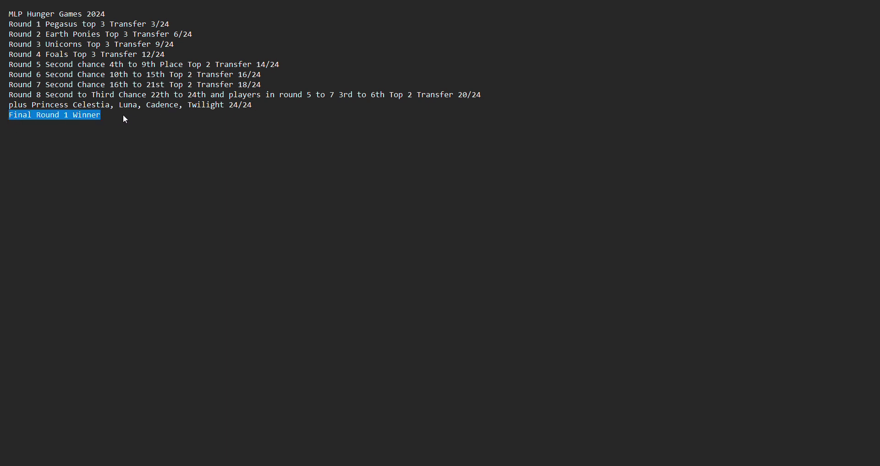
click(115, 116)
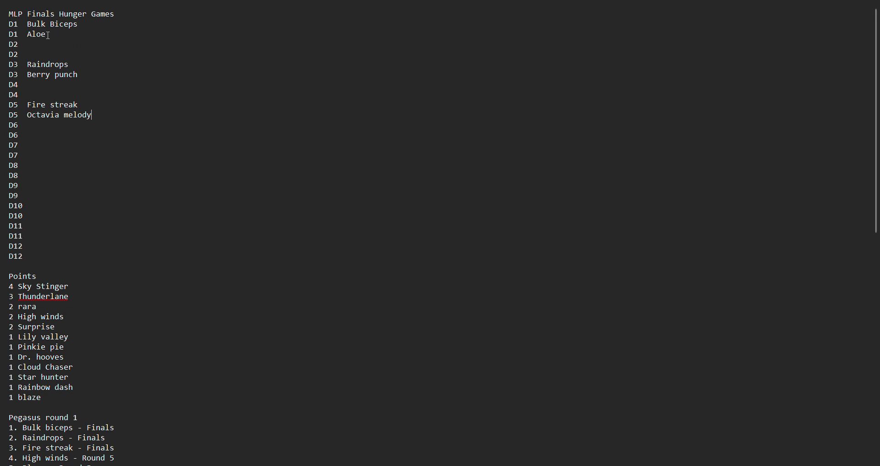
Check the D1 Aloe line and the empty D2 and D4 slots, then select 'Aloe'.
click(28, 35)
click(57, 34)
click(44, 43)
click(48, 87)
drag(36, 37, 29, 35)
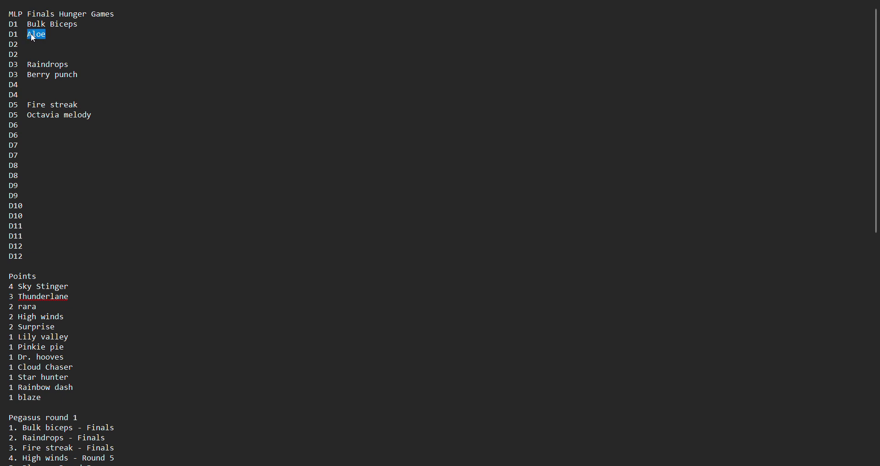
Deselect 'Aloe' and scroll down to the Points tally and Pegasus round 1 ranking.
click(75, 35)
scroll(265, 335, down, 2)
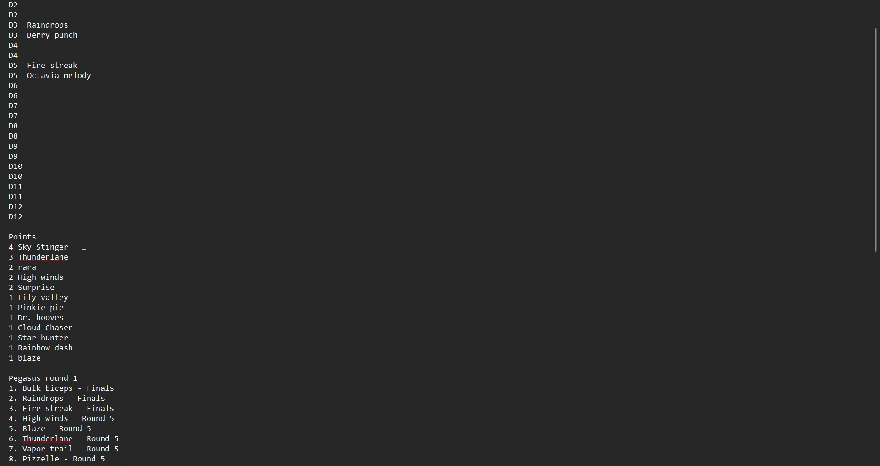
Scroll down through all 24 Pegasus round 1 entries to Earth Ponies round 2.
scroll(218, 250, down, 4)
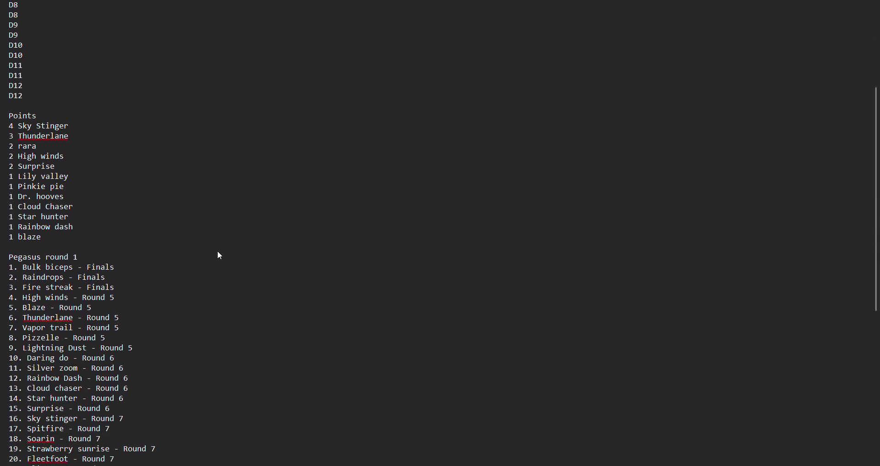
scroll(218, 250, down, 2)
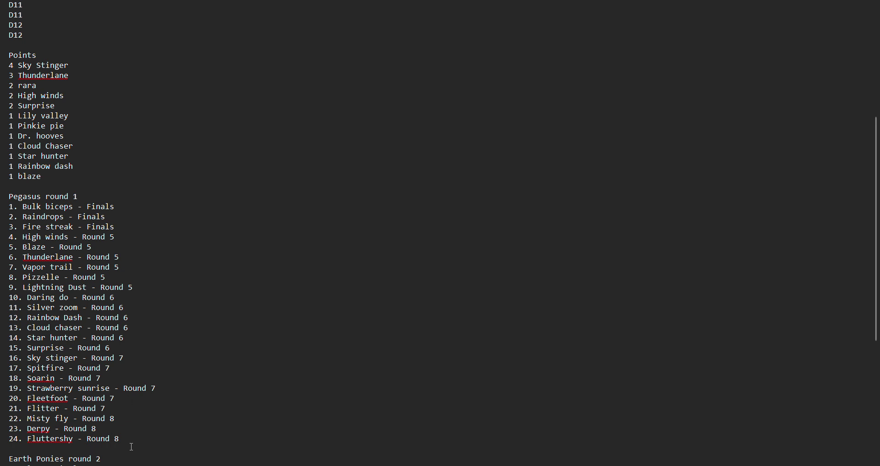
Scroll back up so the Points tally led by Sky Stinger 4 is visible.
scroll(290, 405, down, 6)
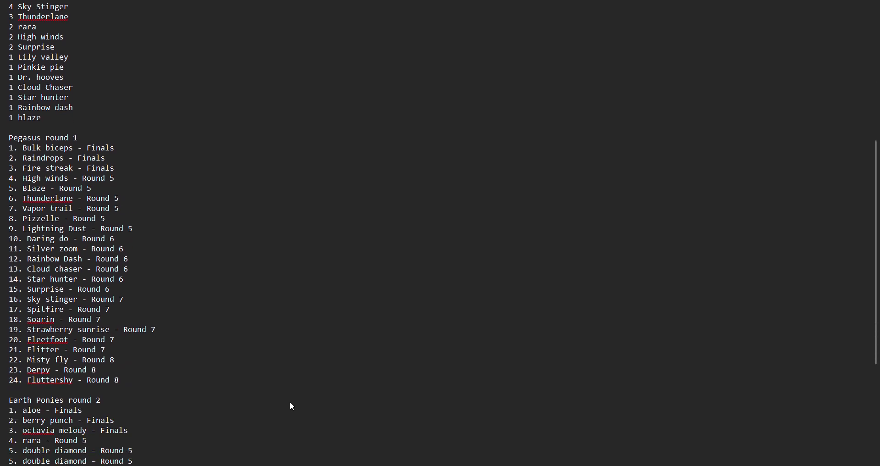
scroll(289, 403, down, 2)
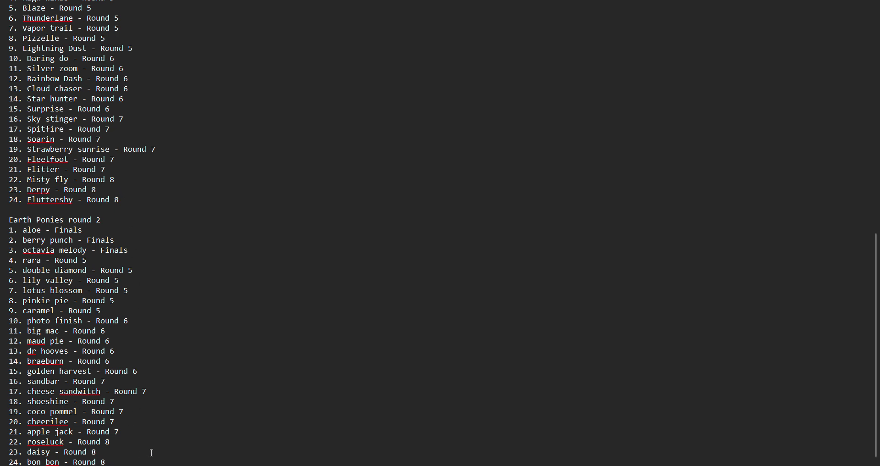
scroll(152, 452, up, 4)
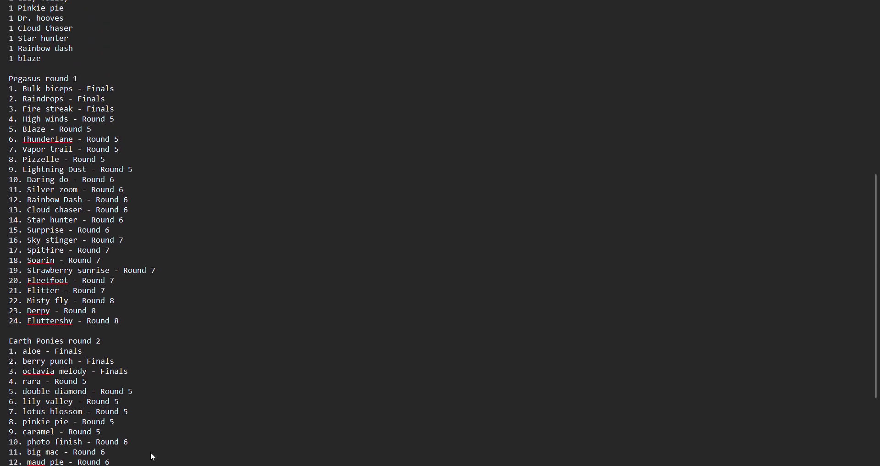
Scroll up to the Points list, then switch to the MLP Hunger Games 2024 rules note.
scroll(207, 163, up, 6)
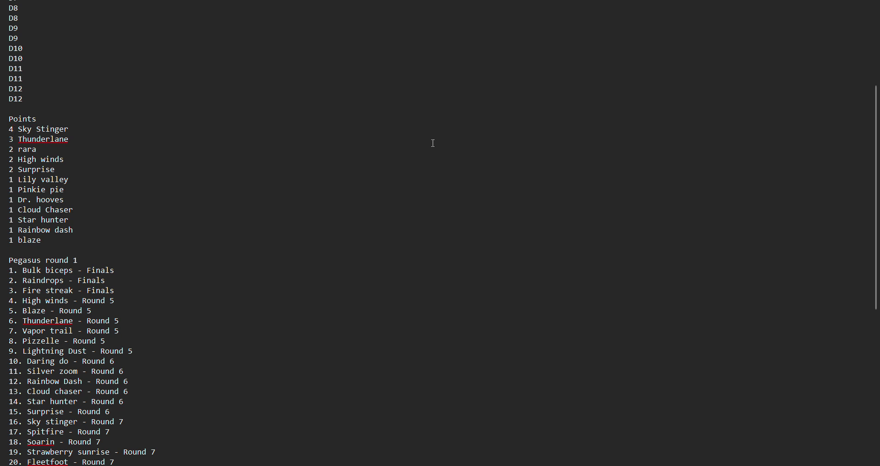
key(ctrl+Tab)
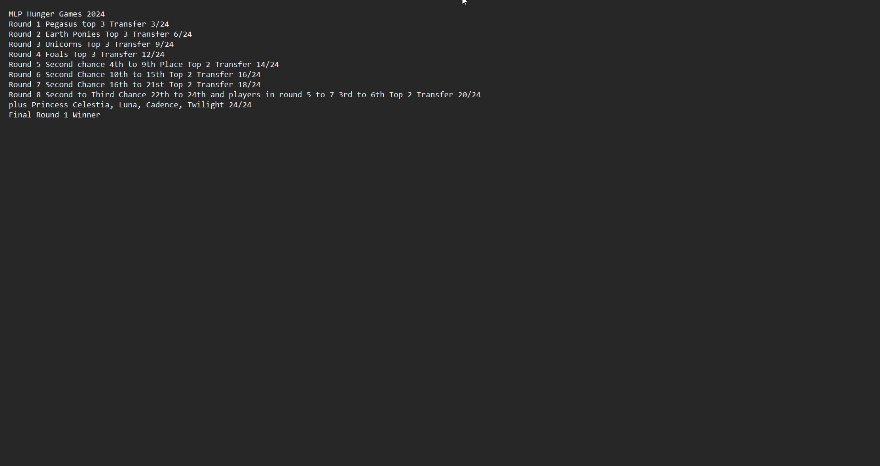
scroll(441, 233, down, 10)
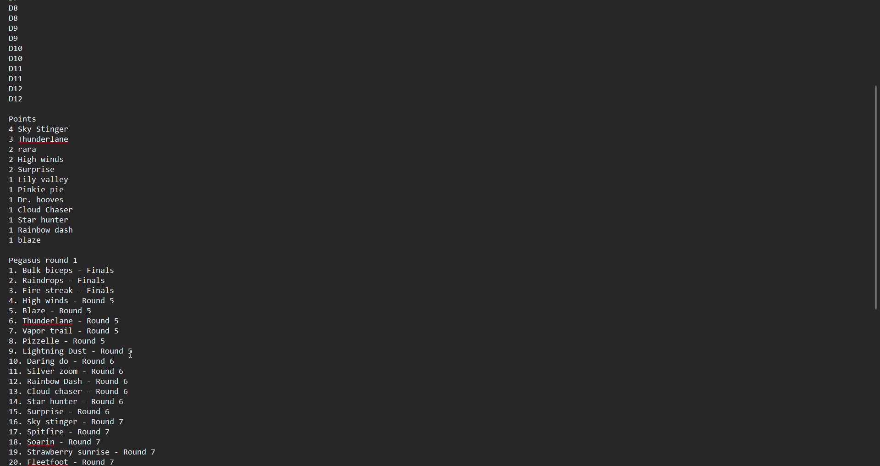
scroll(137, 379, down, 4)
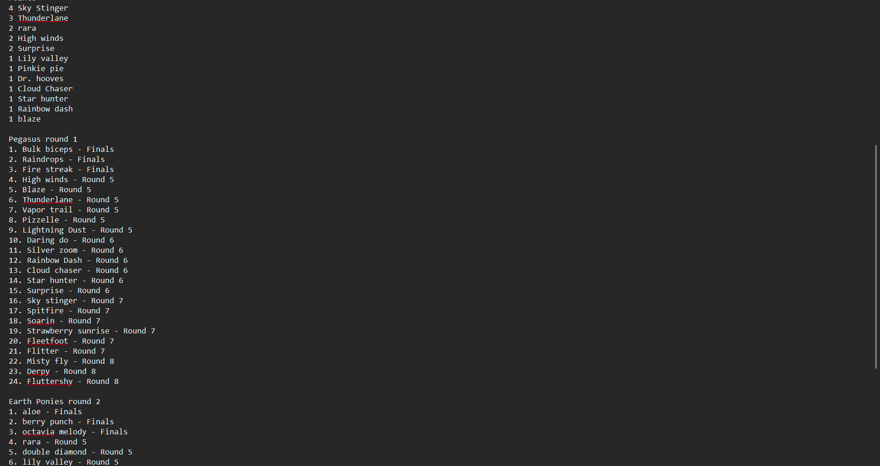
key(ctrl+Tab)
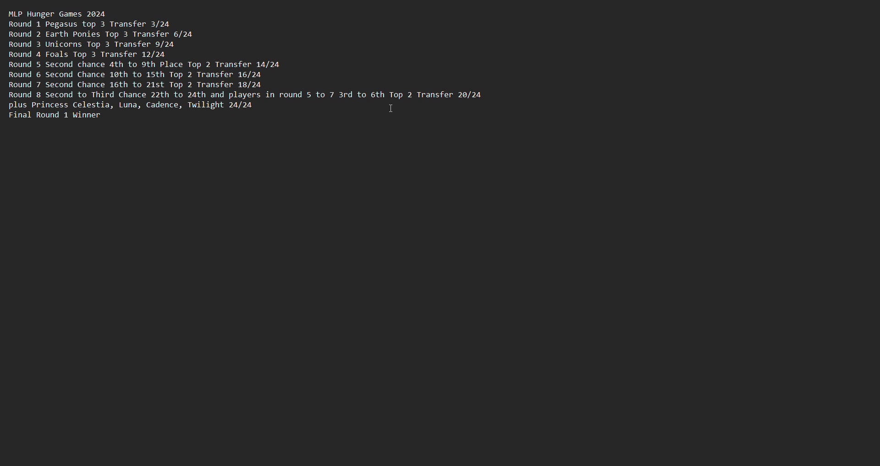
Scroll the finals note so the Points header and Pegasus round 1 standings show.
scroll(440, 233, down, 10)
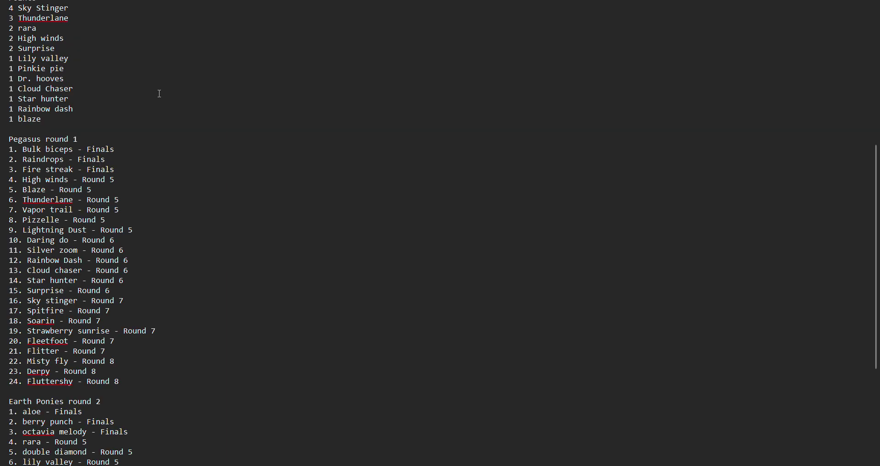
scroll(152, 96, up, 2)
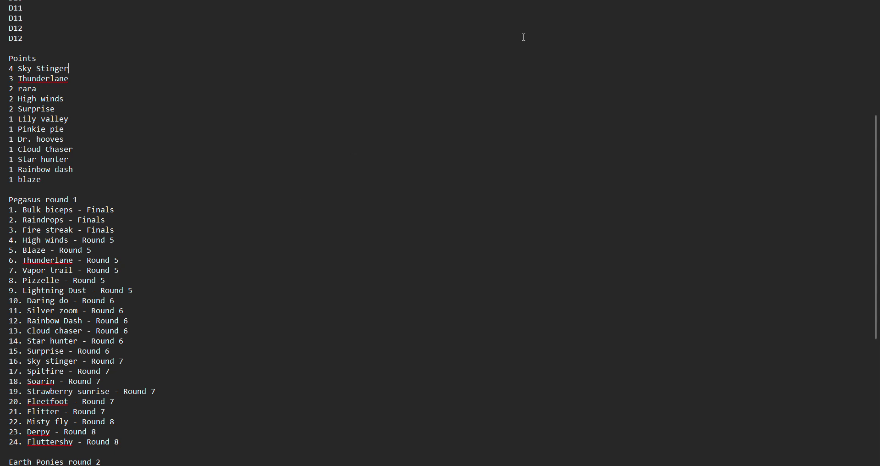
Switch to the MLP Hunger Games 2024 tab showing rounds 1–8 and Final Round 1 Winner.
click(508, 1)
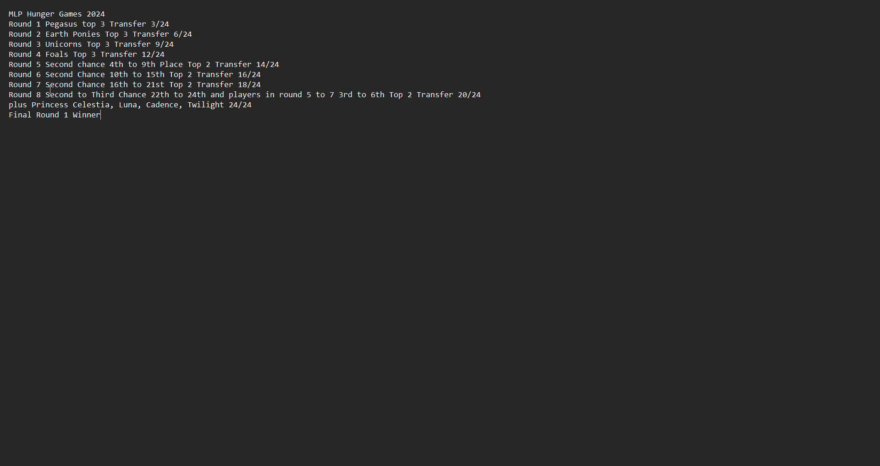